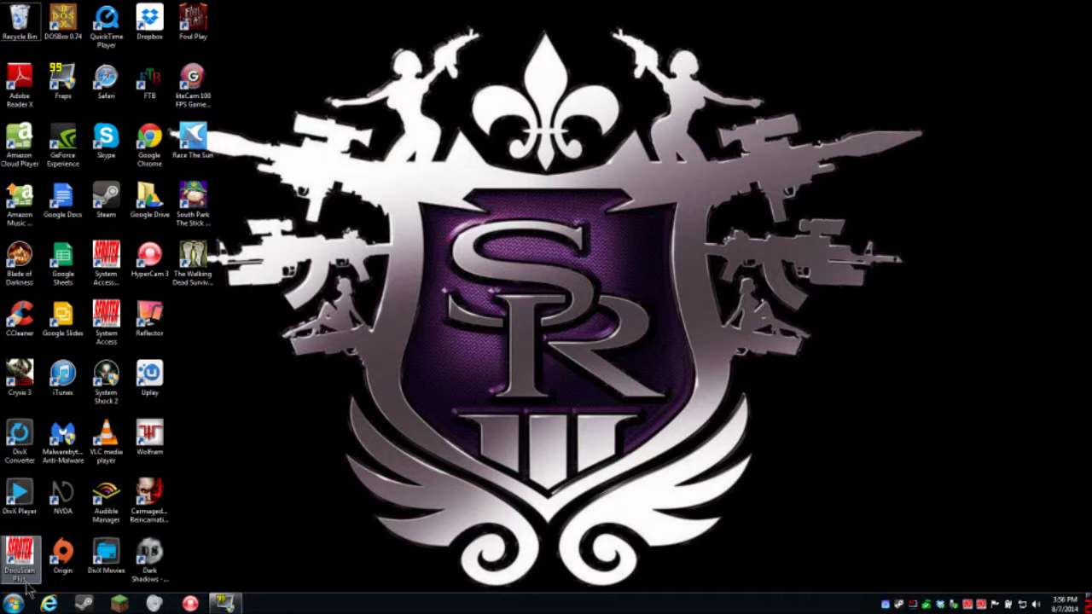
From the Computer window, open Removable Disk (I:) to list its 32 items
{"action": "key", "text": "super+e"}
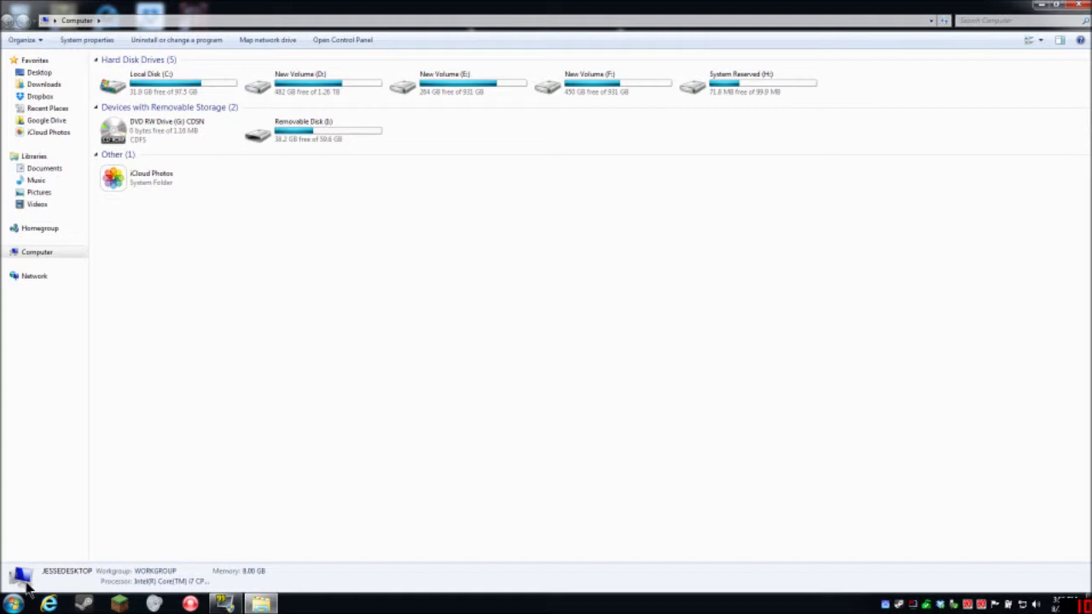
{"action": "key", "text": "Up"}
{"action": "key", "text": "Down"}
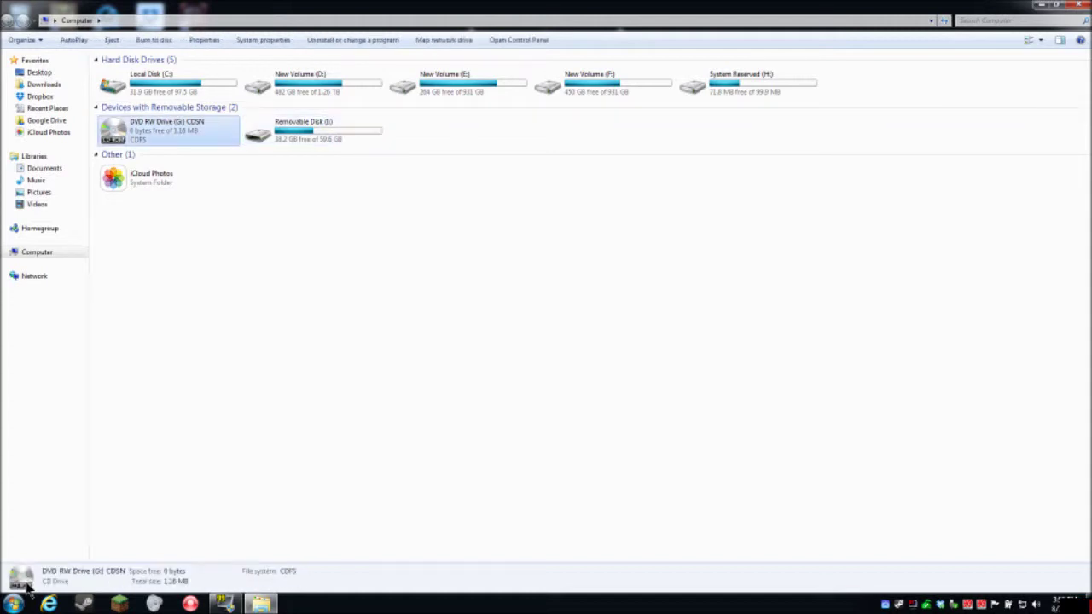
{"action": "key", "text": "Right"}
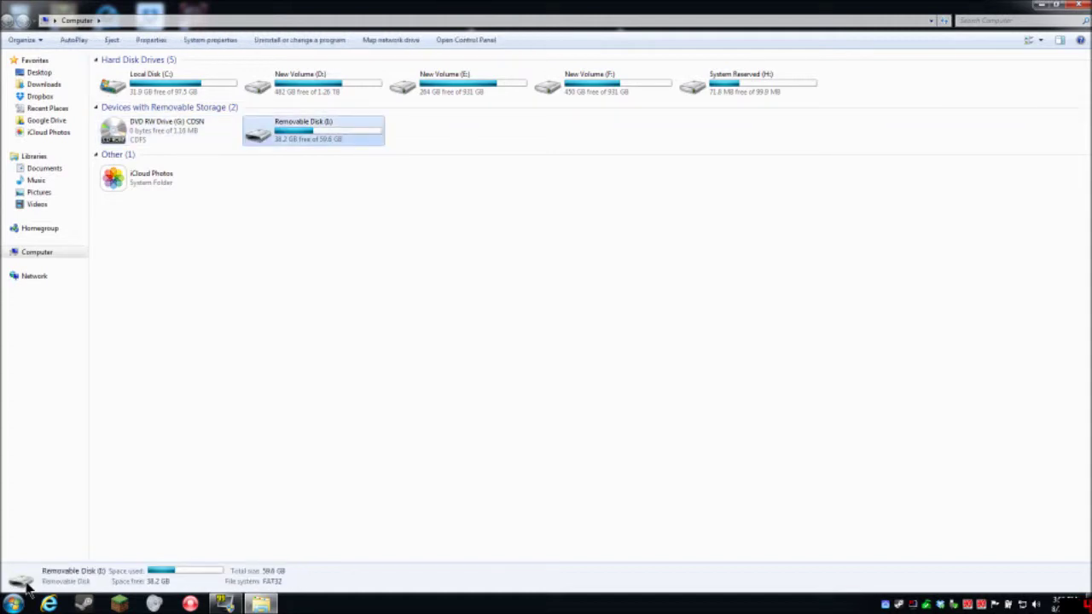
{"action": "key", "text": "Return"}
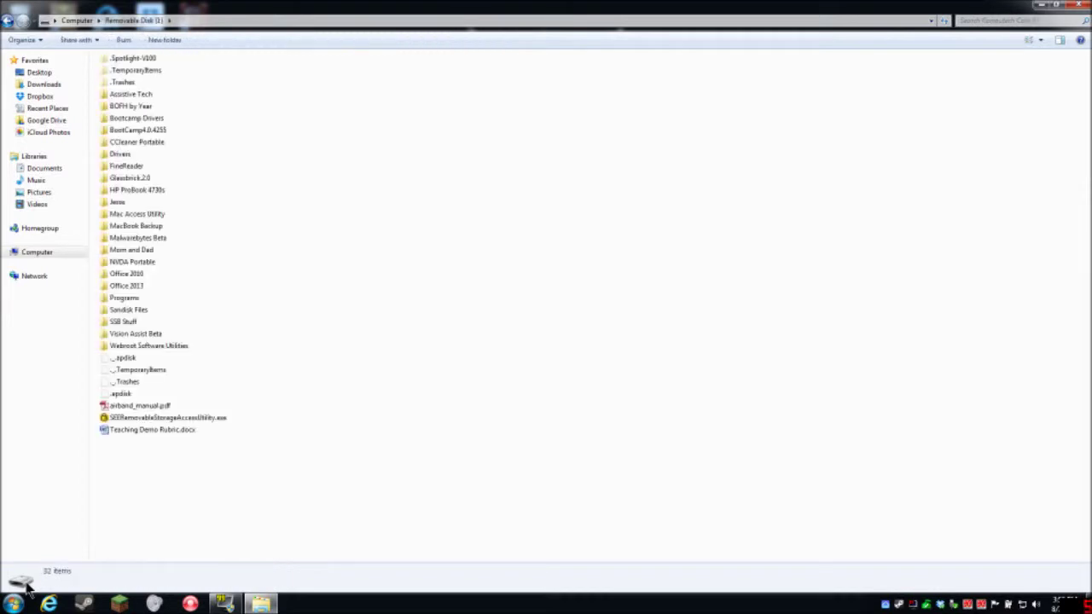
Open the Glassbrick2.0 folder and select Glassbrick.exe rather than Glassbrick64.exe
{"action": "key", "text": "g"}
{"action": "key", "text": "Up"}
{"action": "key", "text": "Down"}
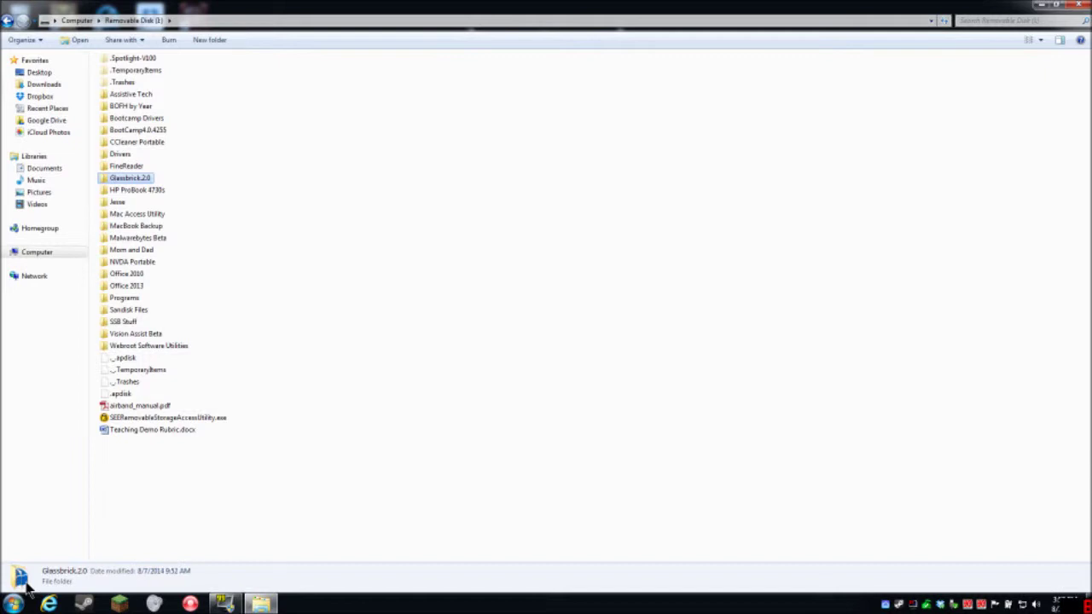
{"action": "key", "text": "Return"}
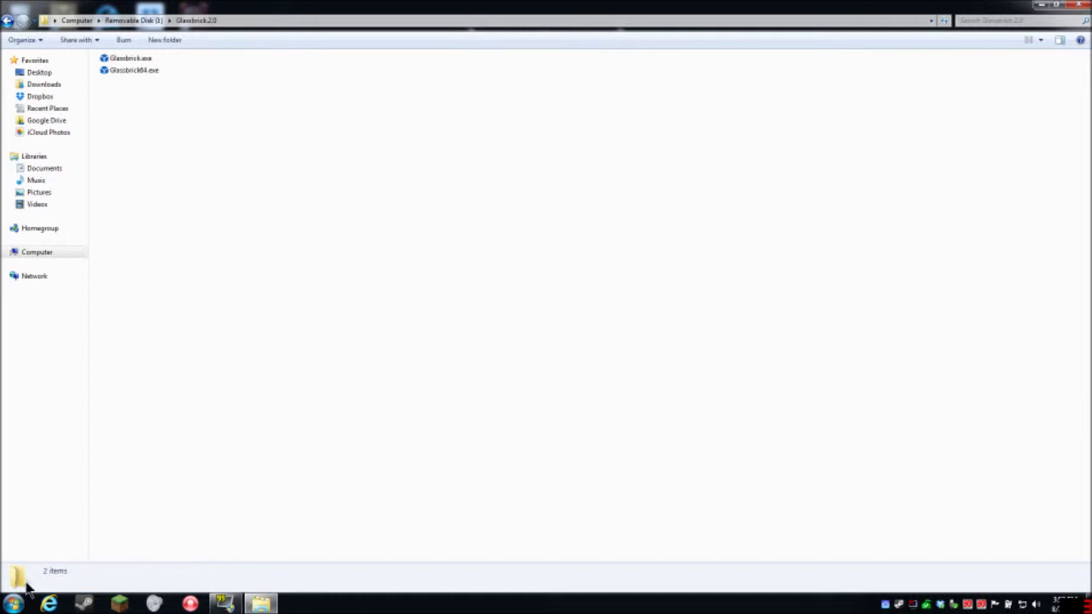
{"action": "key", "text": "Down"}
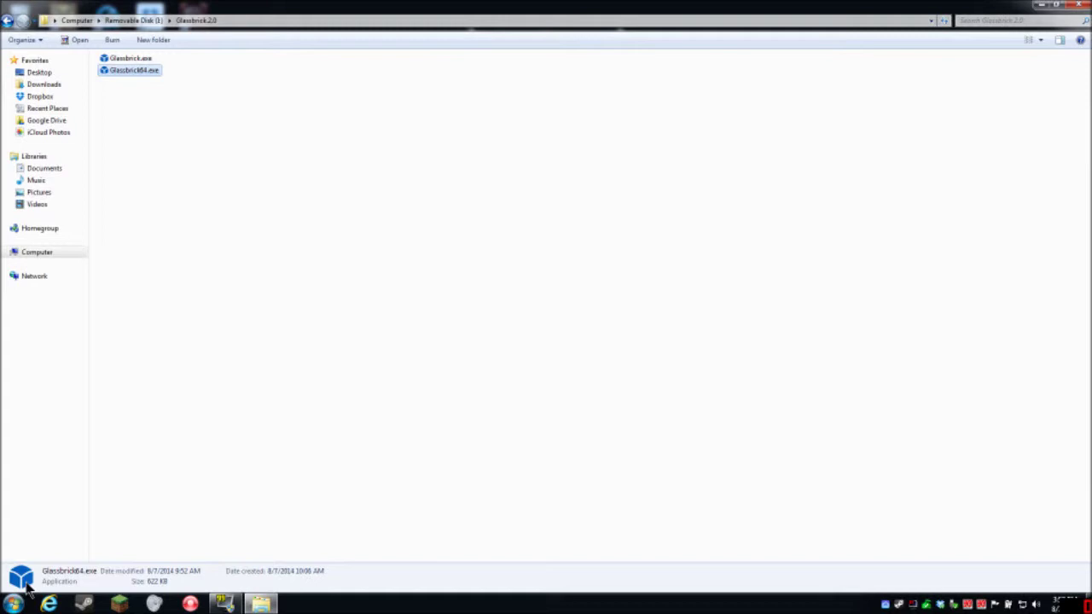
{"action": "key", "text": "Up"}
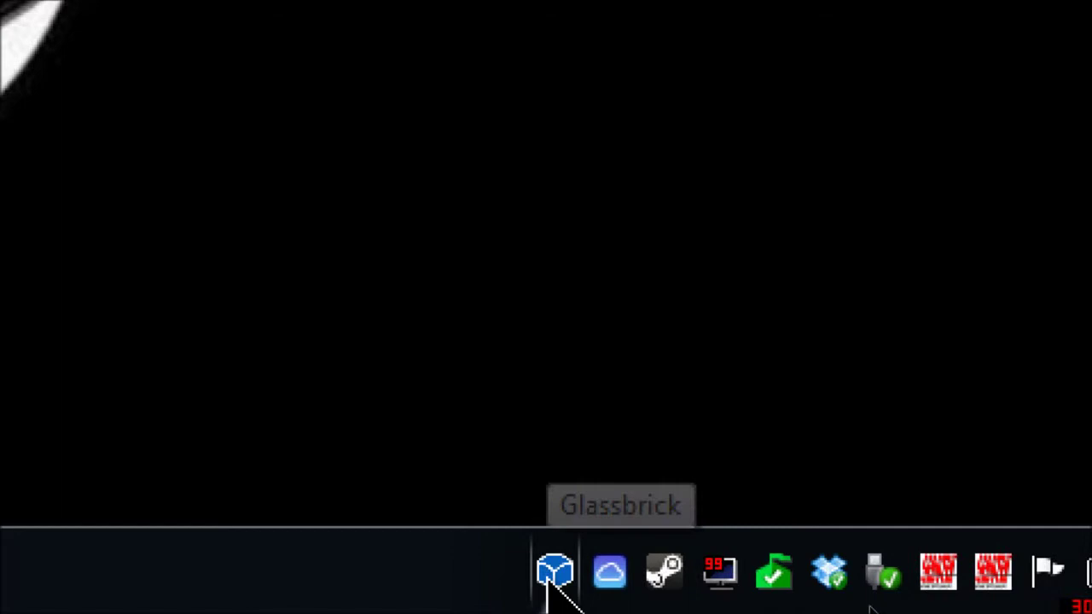
Choose Show Settings from the Glassbrick tray icon's menu to reach the Zoom tab
{"action": "right_click", "coordinate": [550, 579]}
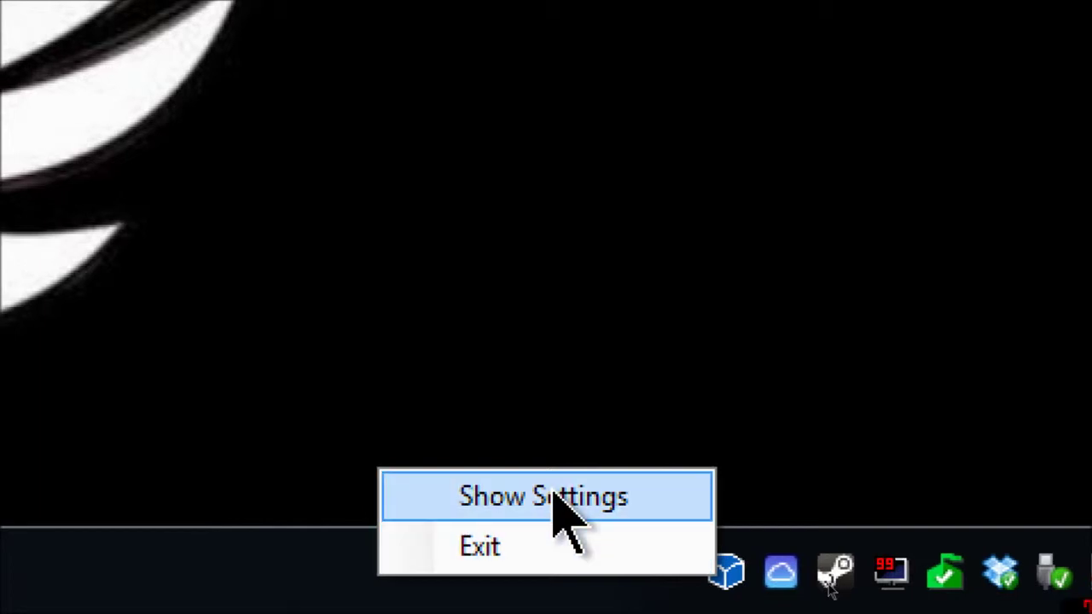
{"action": "left_click", "coordinate": [553, 493]}
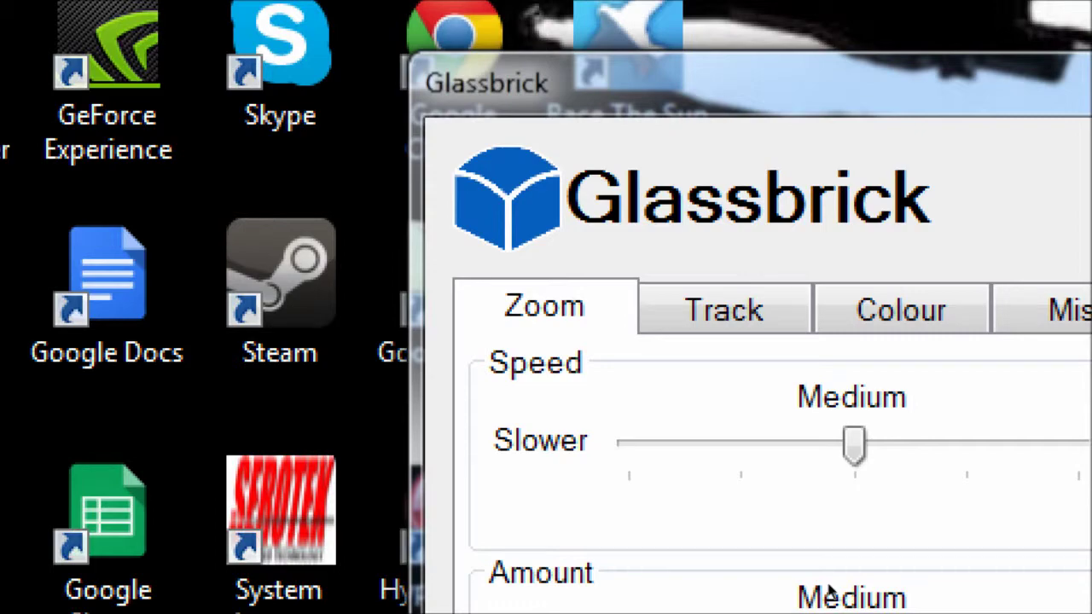
Move the Zoom tab's Speed slider to Fast, leaving Amount at Medium
{"action": "key", "text": "shift+Tab"}
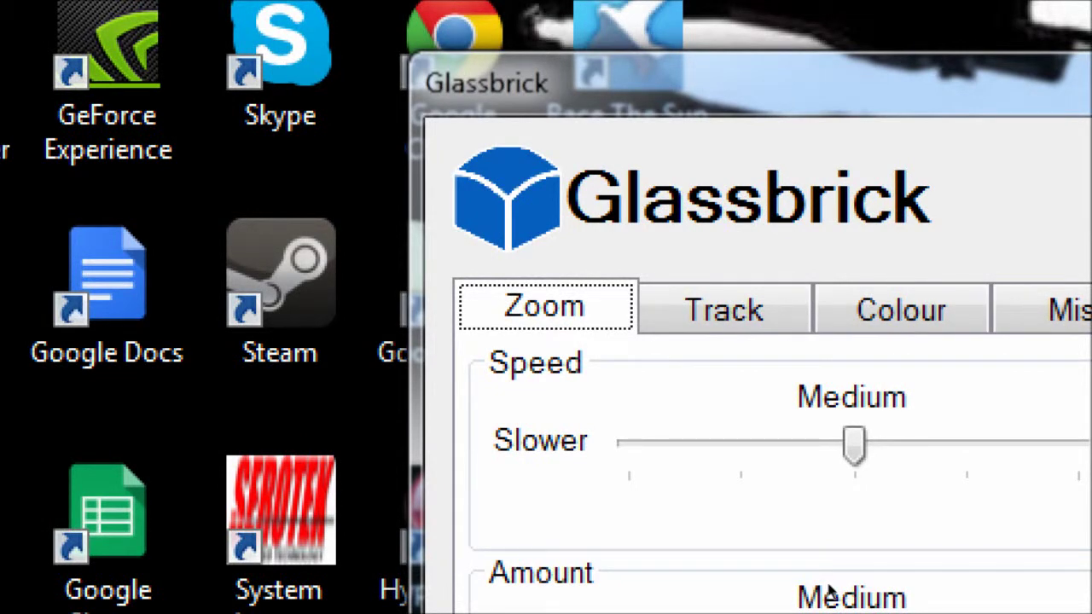
{"action": "key", "text": "Tab"}
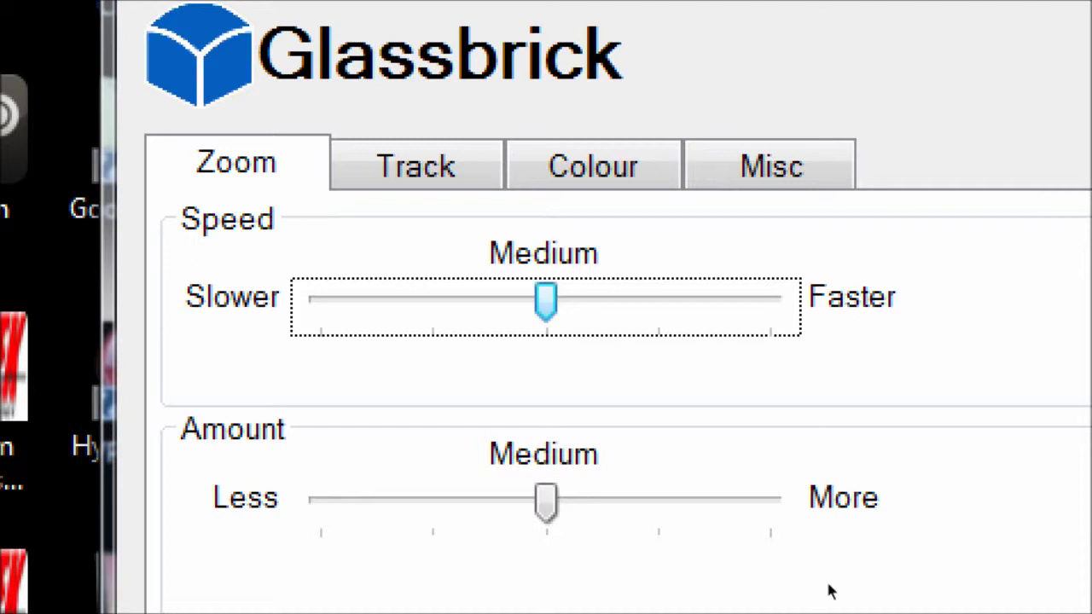
{"action": "key", "text": "Right"}
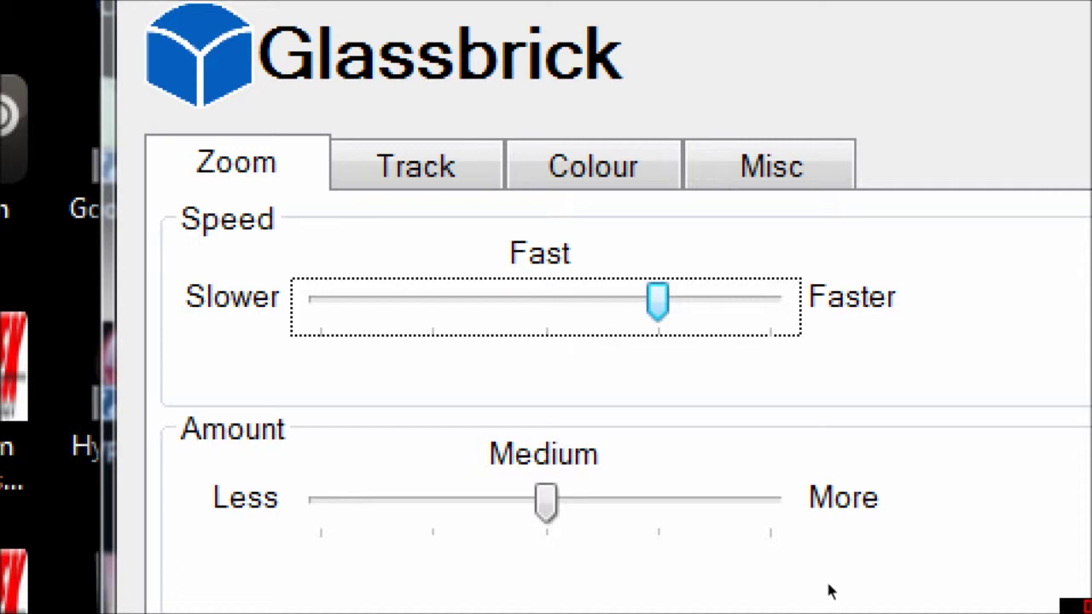
{"action": "key", "text": "Tab"}
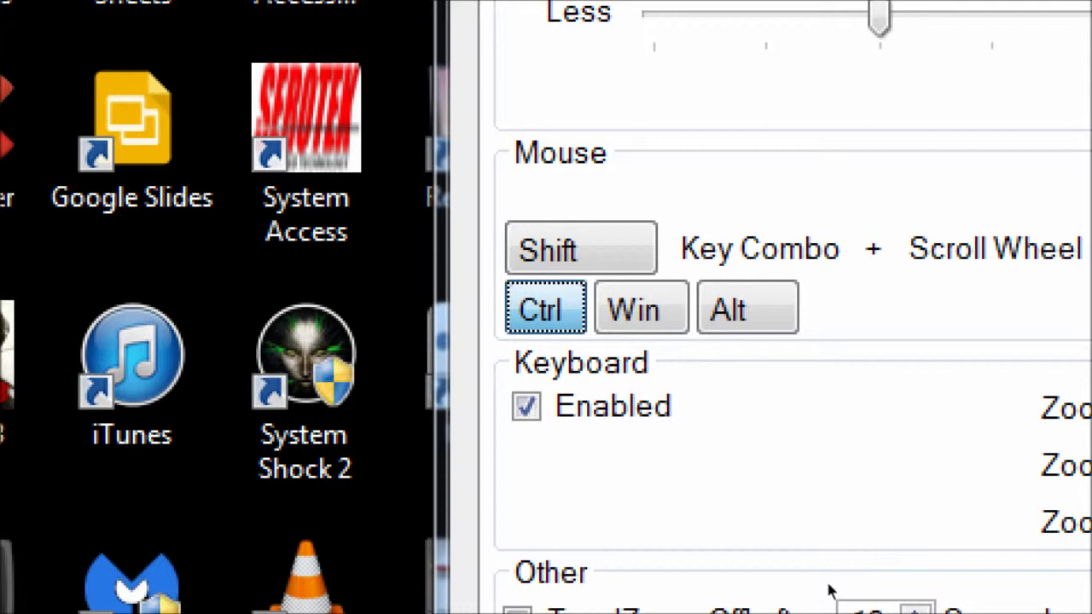
{"action": "key", "text": "Tab"}
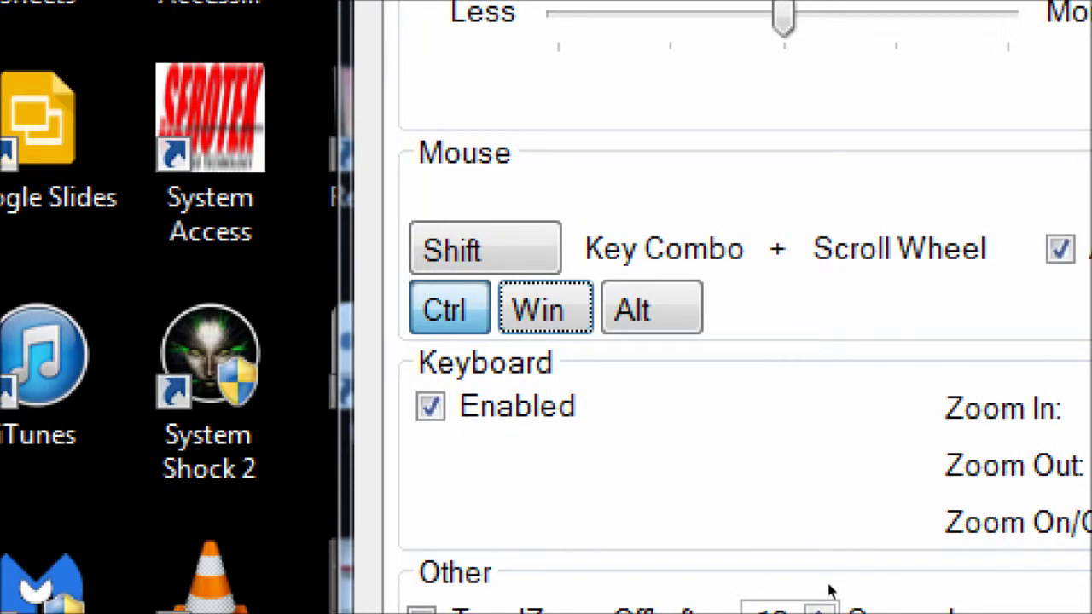
{"action": "key", "text": "shift+Tab"}
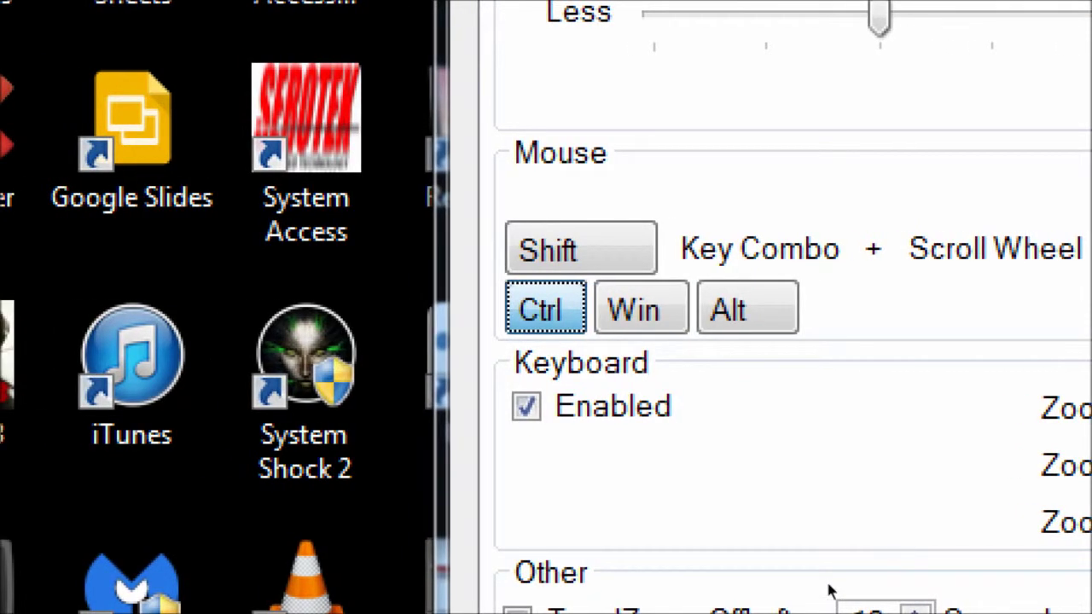
{"action": "key", "text": "Tab"}
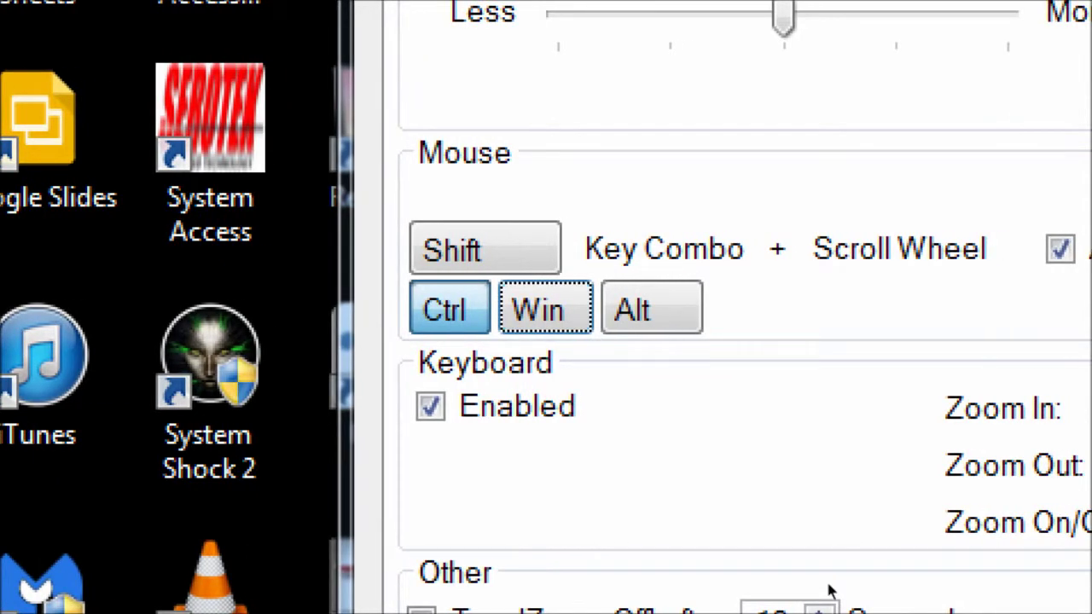
{"action": "key", "text": "Tab"}
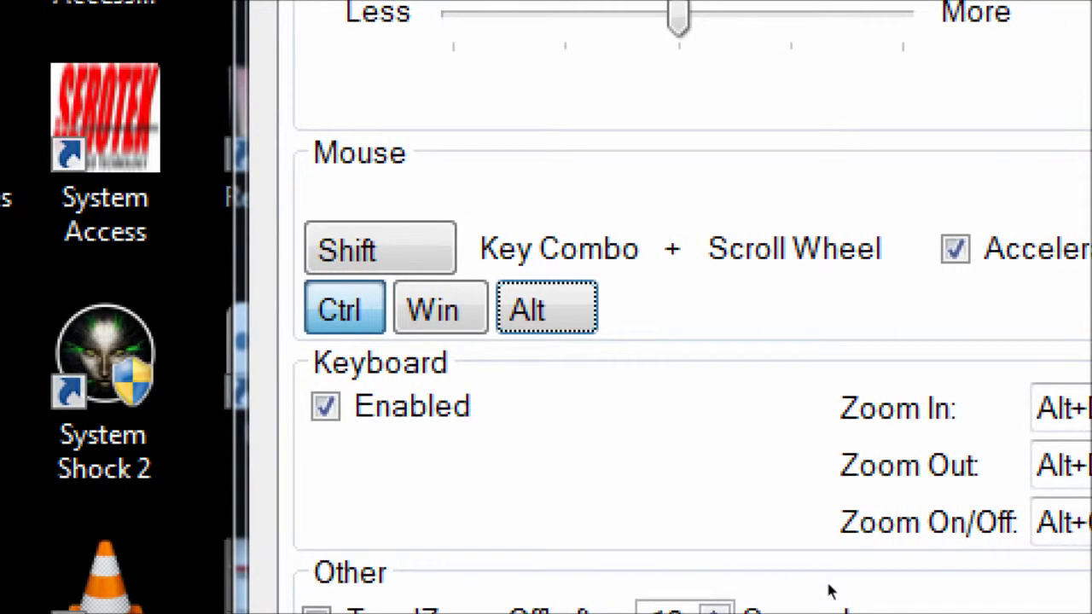
{"action": "key", "text": "Tab"}
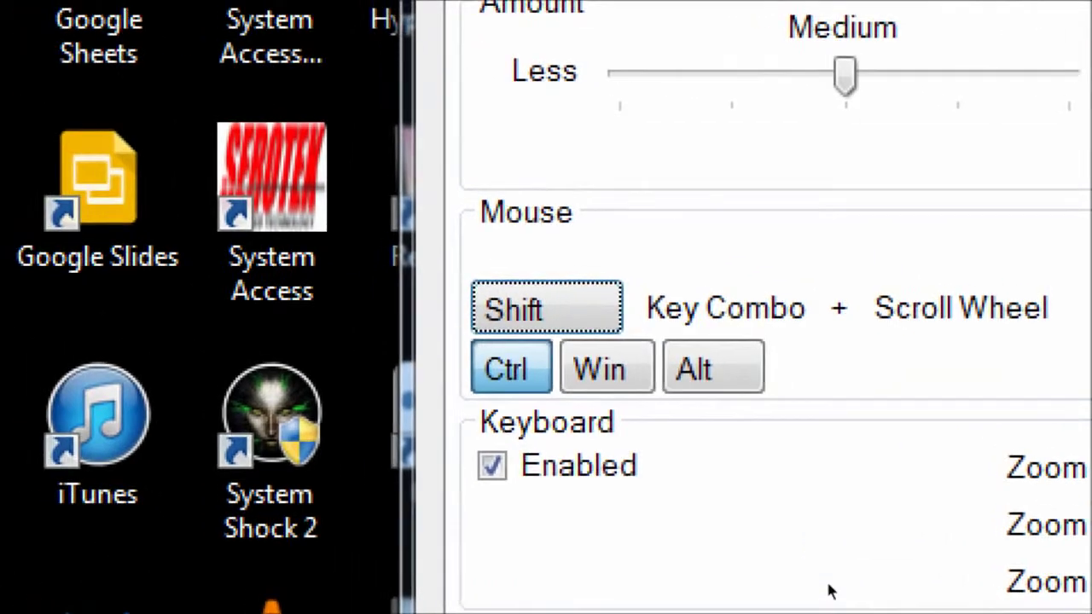
{"action": "key", "text": "Tab"}
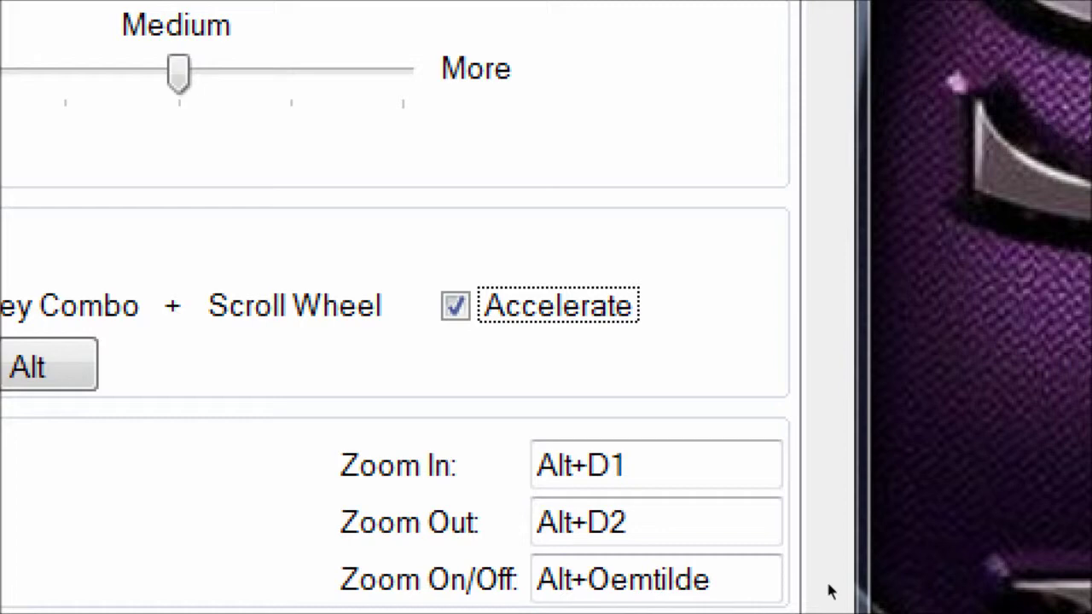
{"action": "key", "text": "Tab"}
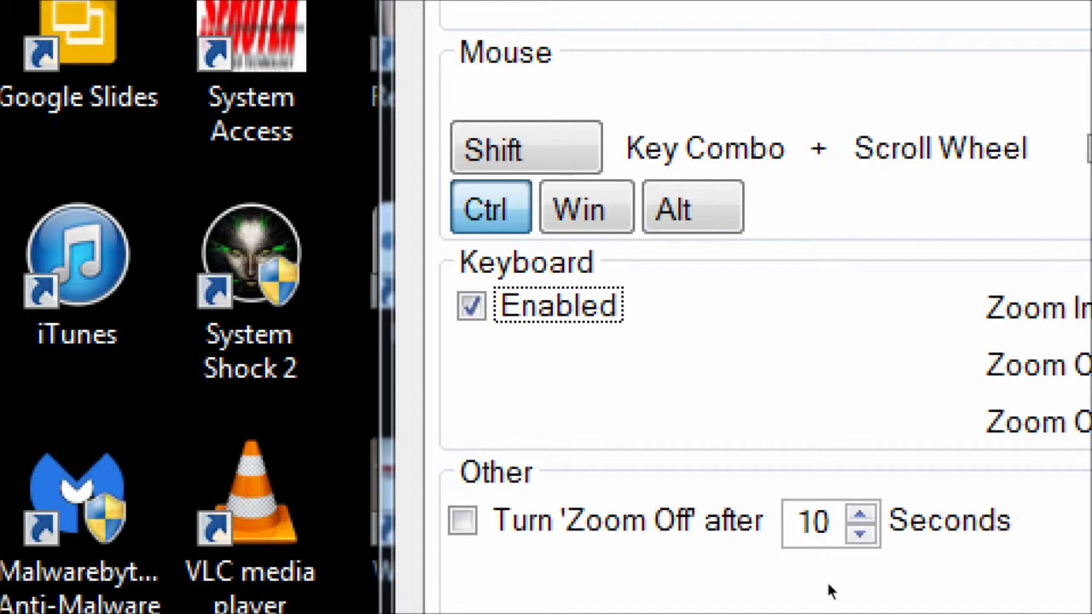
Set Zoom In to Ctrl+] (Oem6) and Zoom Out to Ctrl+[, then begin a Ctrl combo for Zoom On/Off
{"action": "key", "text": "Tab"}
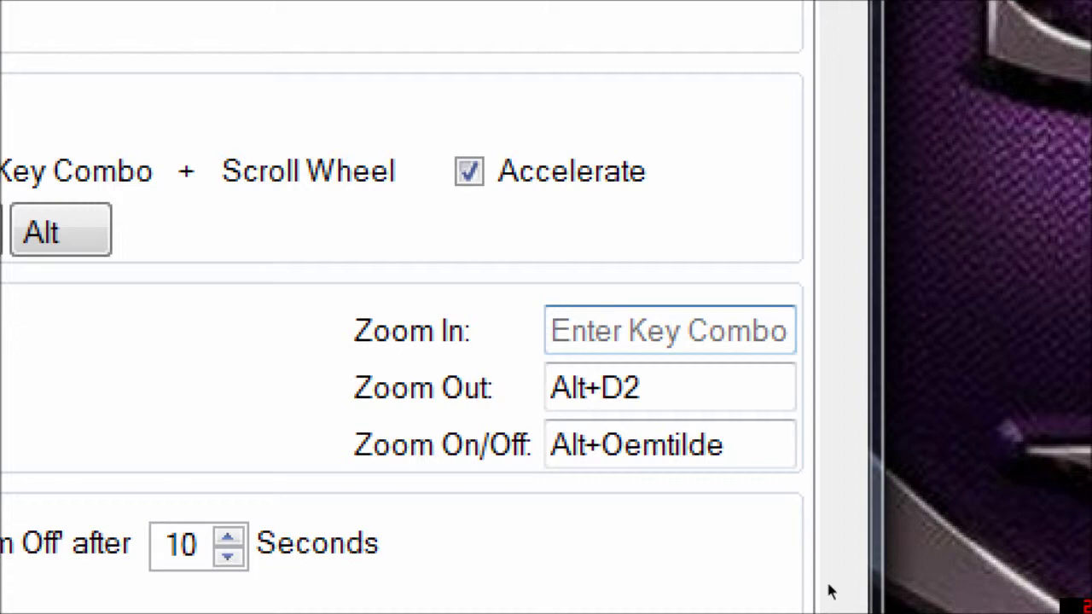
{"action": "key", "text": "ctrl+bracketright"}
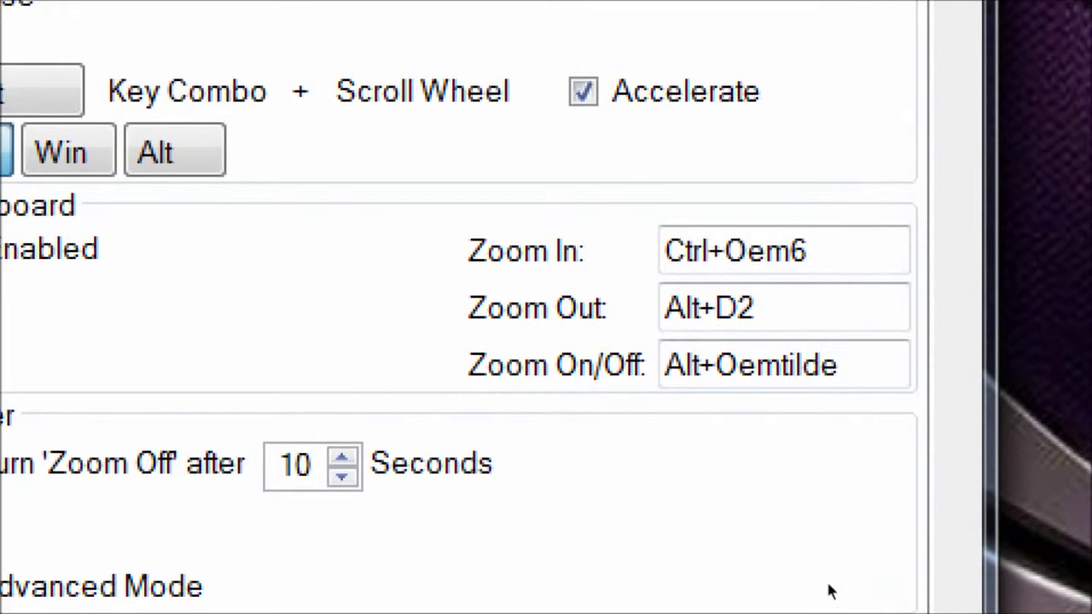
{"action": "key", "text": "Tab"}
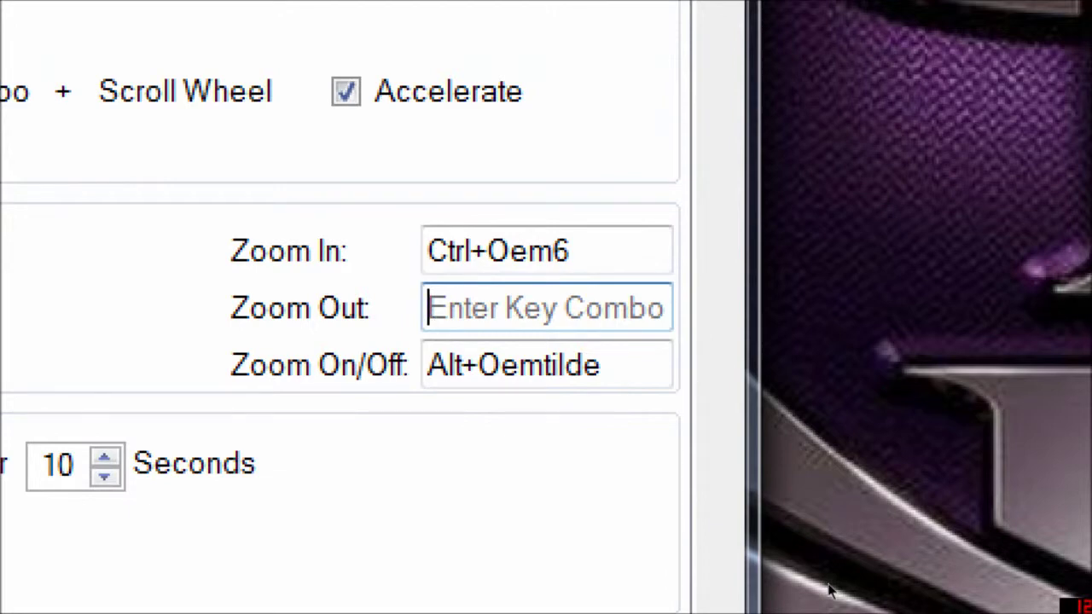
{"action": "key", "text": "ctrl"}
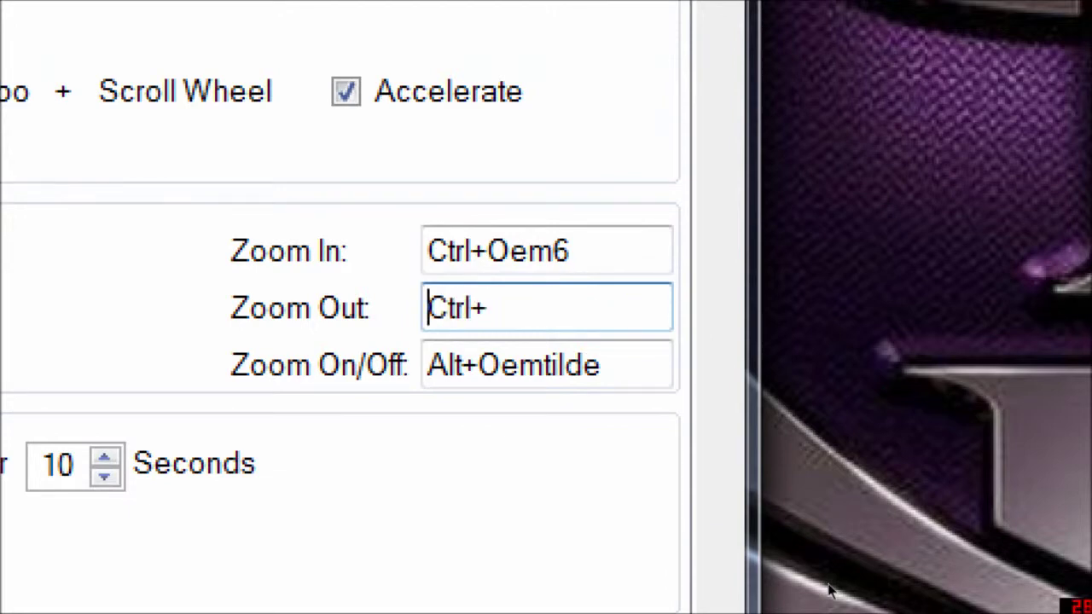
{"action": "key", "text": "ctrl+bracketleft"}
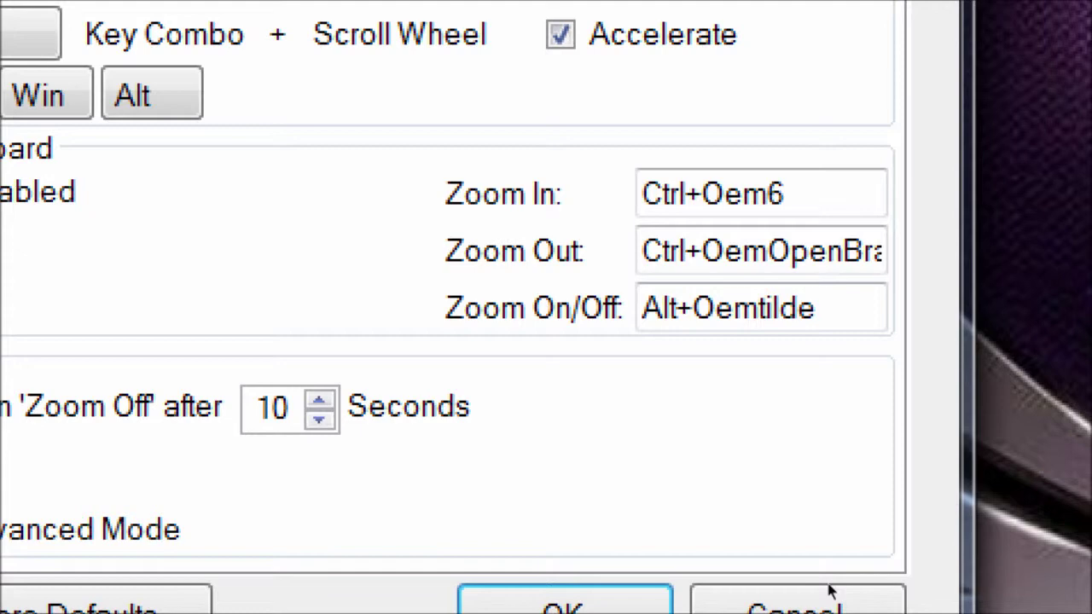
{"action": "key", "text": "Tab"}
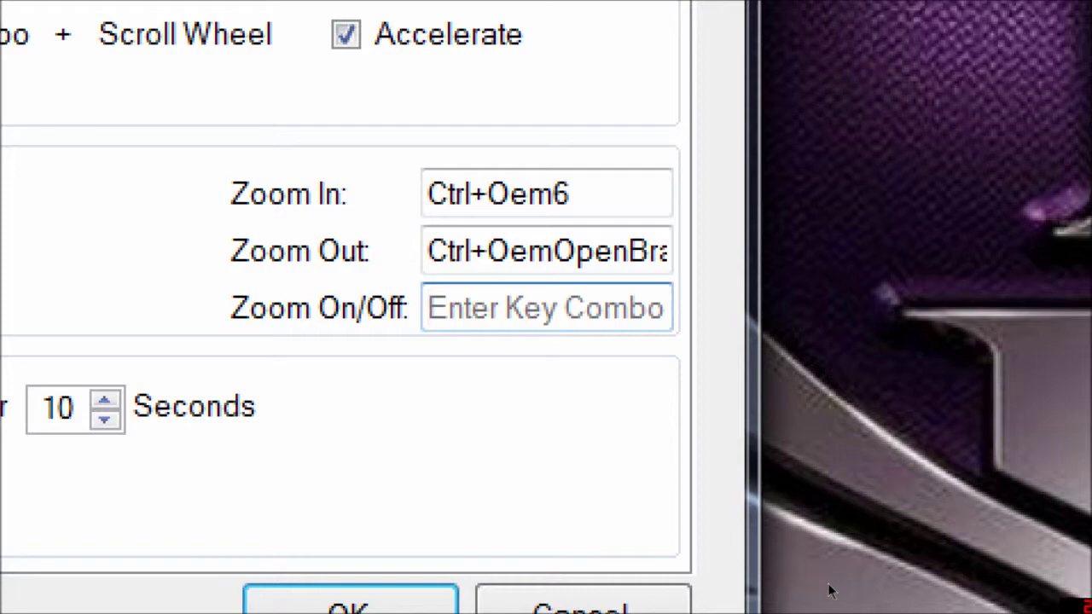
{"action": "key", "text": "ctrl"}
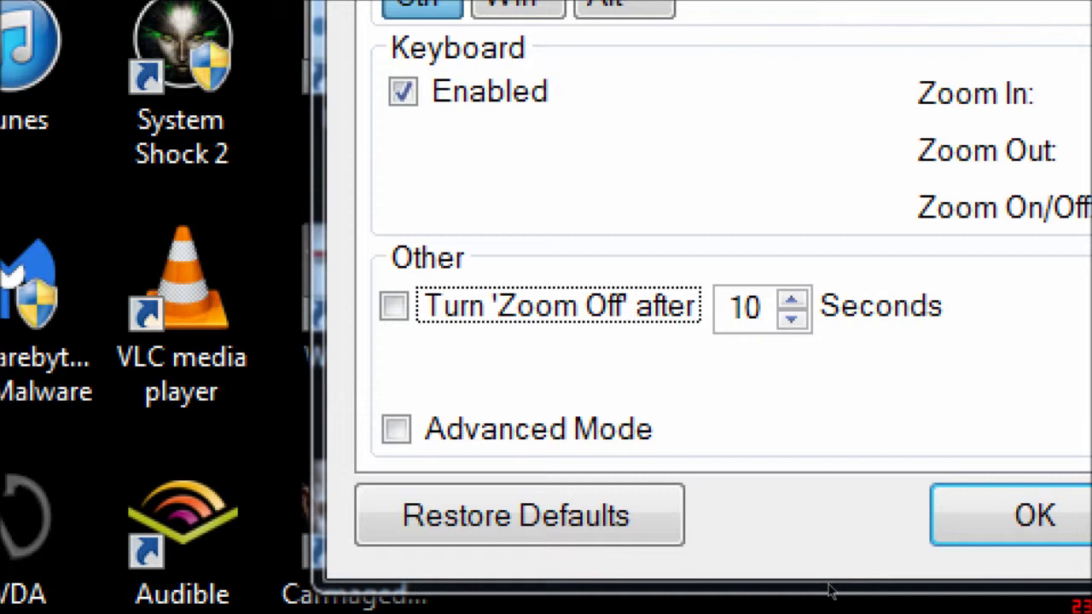
Leave the auto zoom-off and Advanced Mode options unchanged and switch to the Track tab
{"action": "key", "text": "Tab"}
{"action": "key", "text": "shift+Tab"}
{"action": "key", "text": "Tab"}
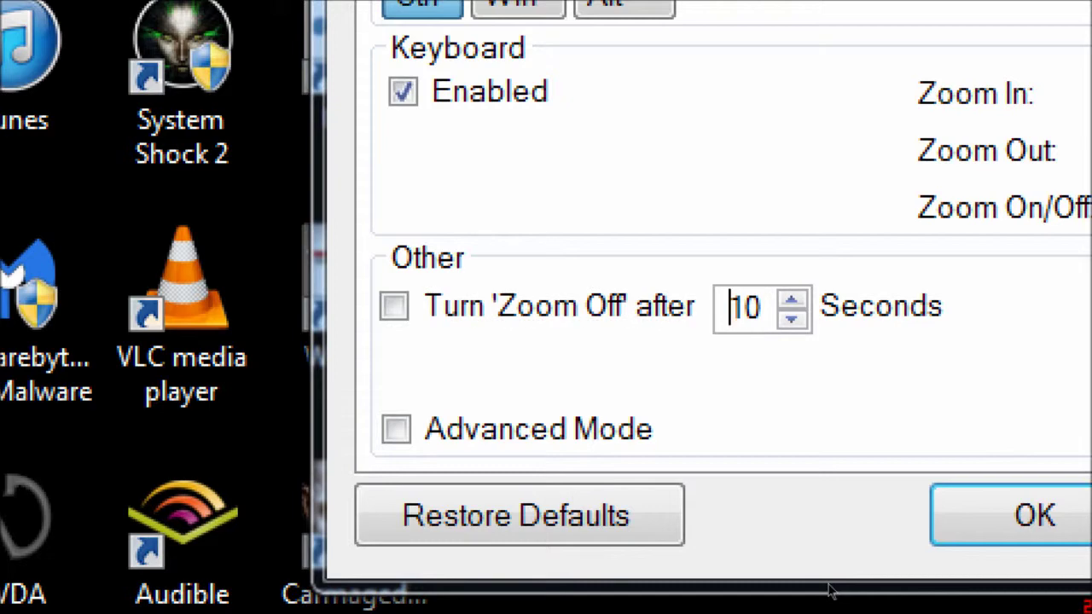
{"action": "key", "text": "Tab"}
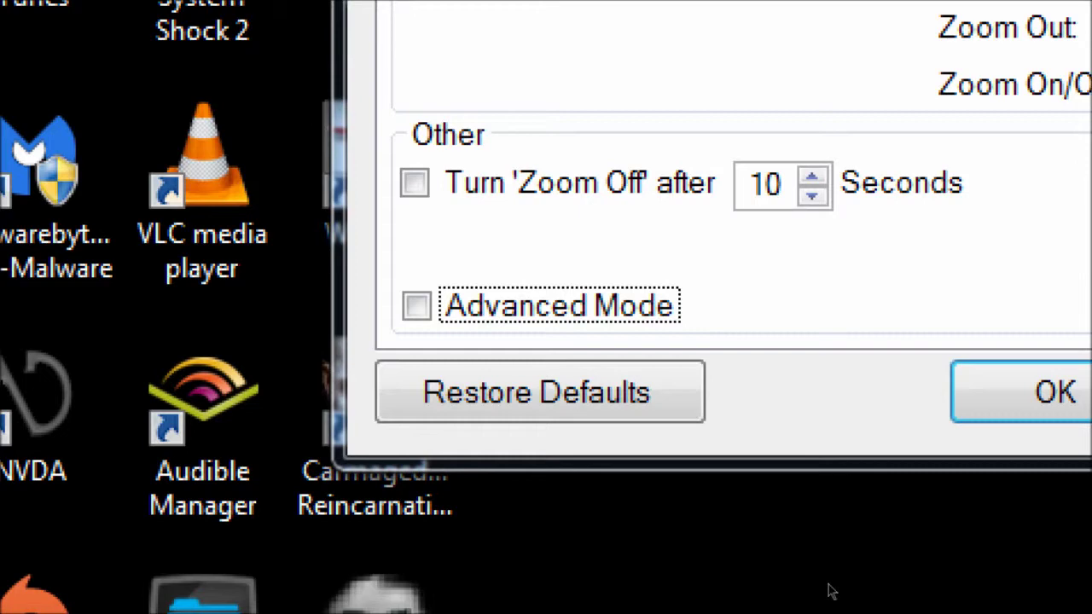
{"action": "key", "text": "Tab"}
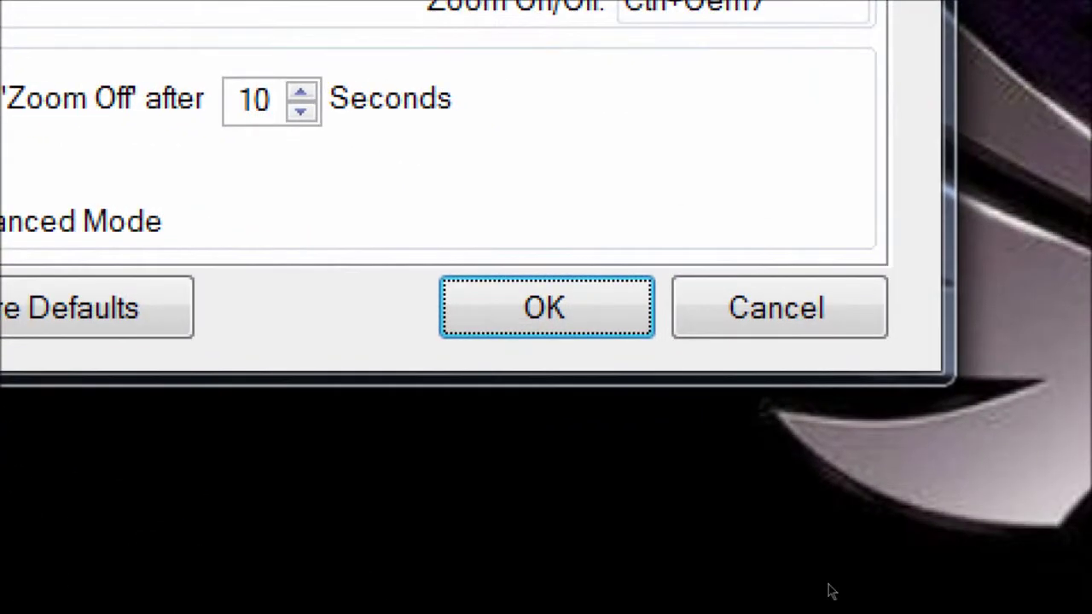
{"action": "key", "text": "Tab"}
{"action": "key", "text": "Tab"}
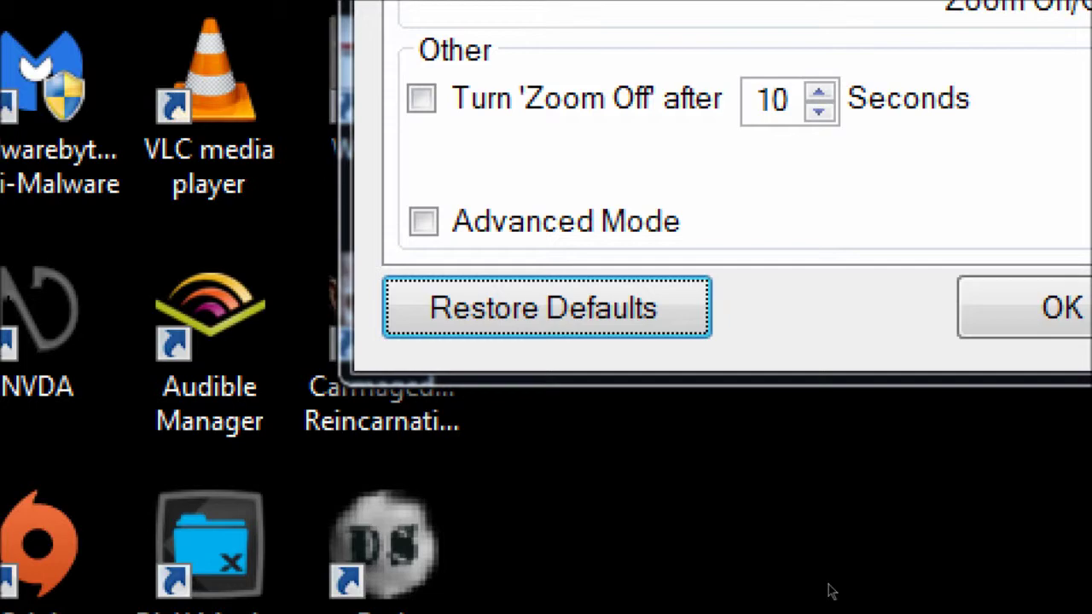
{"action": "key", "text": "Tab"}
{"action": "key", "text": "Right"}
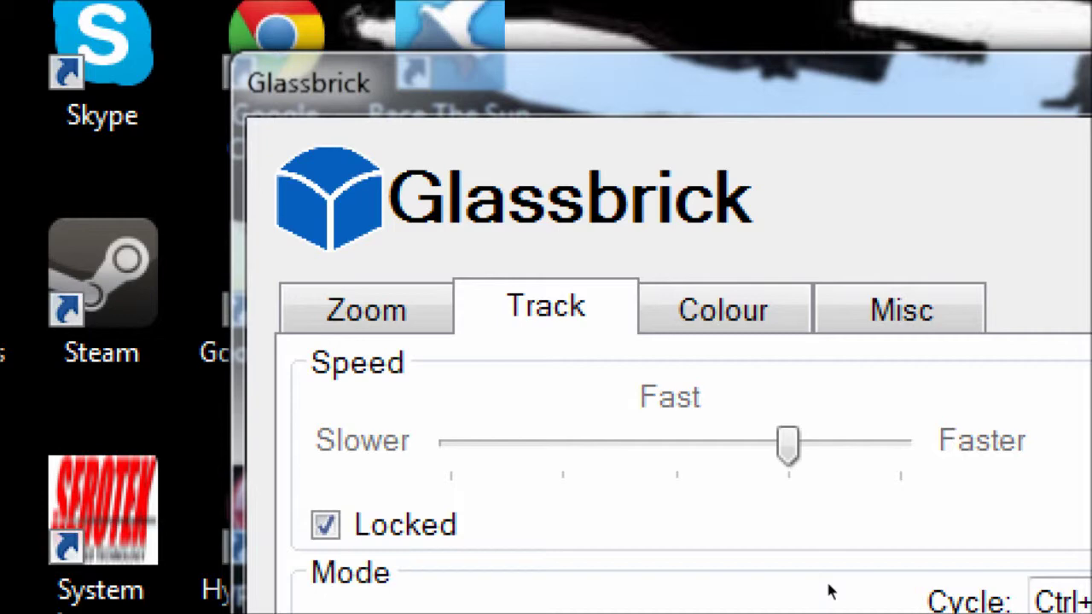
Raise the tracking Speed to Instant and leave Locked unchecked
{"action": "key", "text": "Tab"}
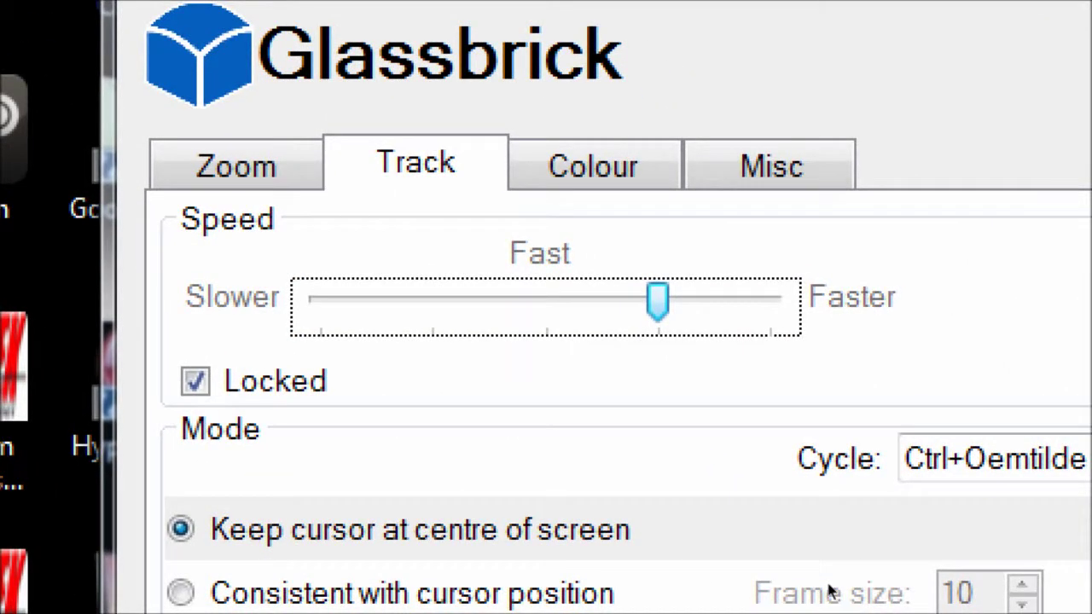
{"action": "key", "text": "Right"}
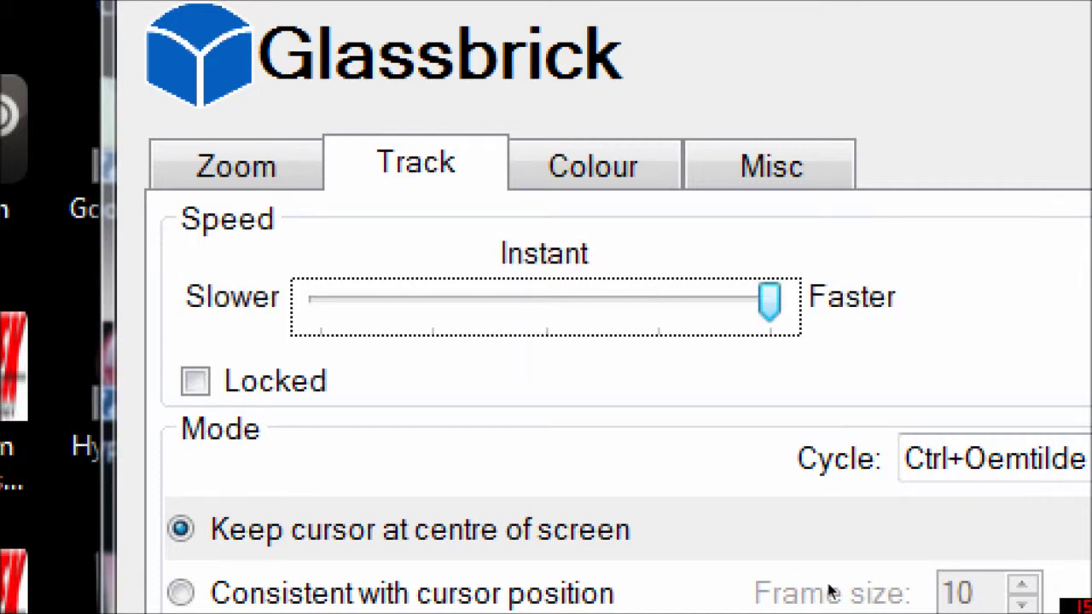
{"action": "key", "text": "shift+Tab"}
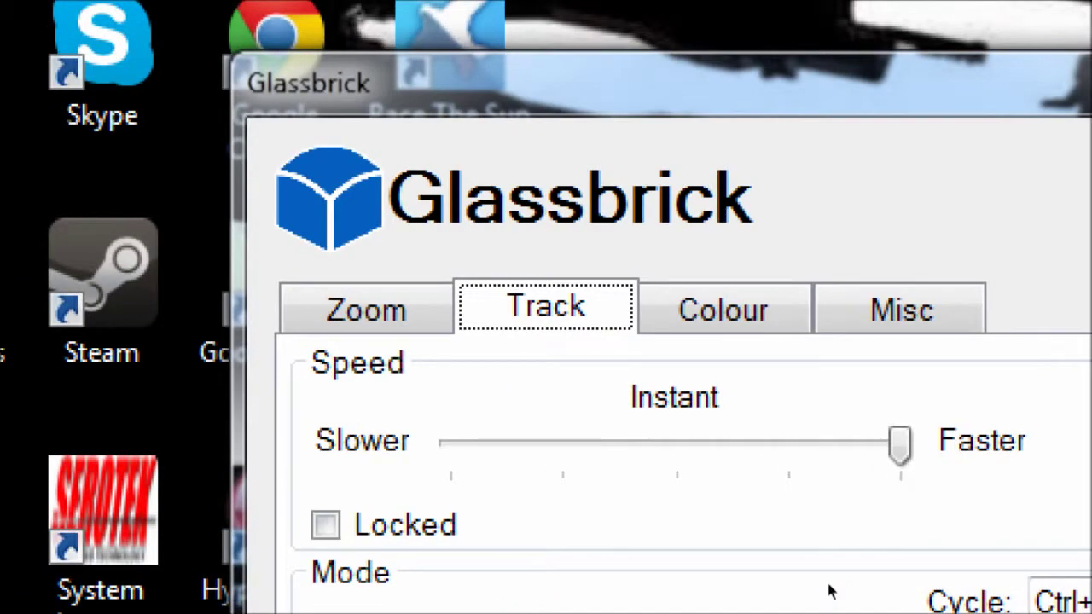
{"action": "key", "text": "Tab"}
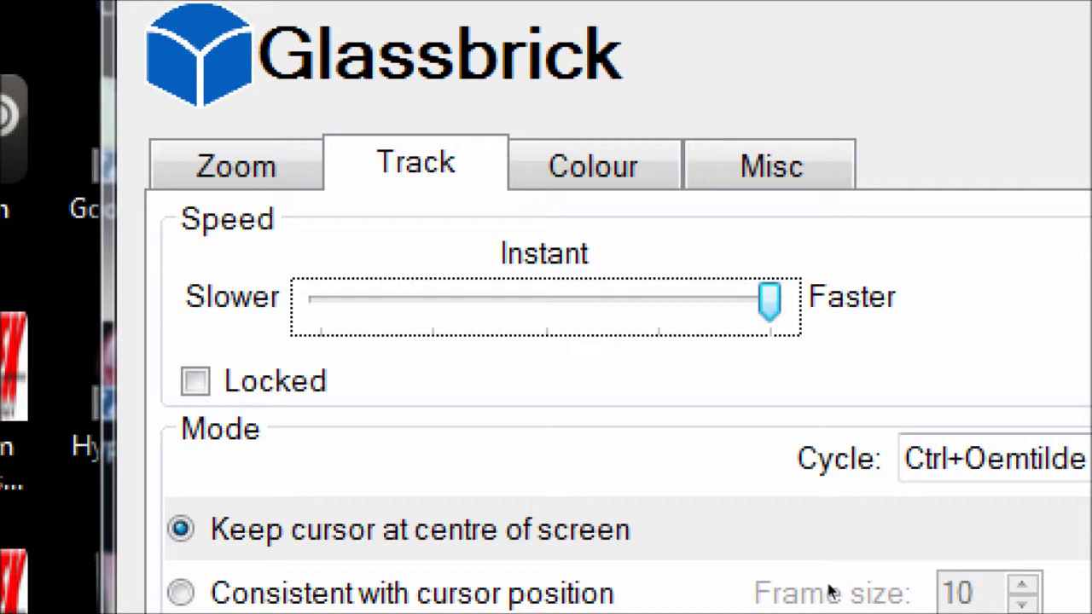
{"action": "key", "text": "Tab"}
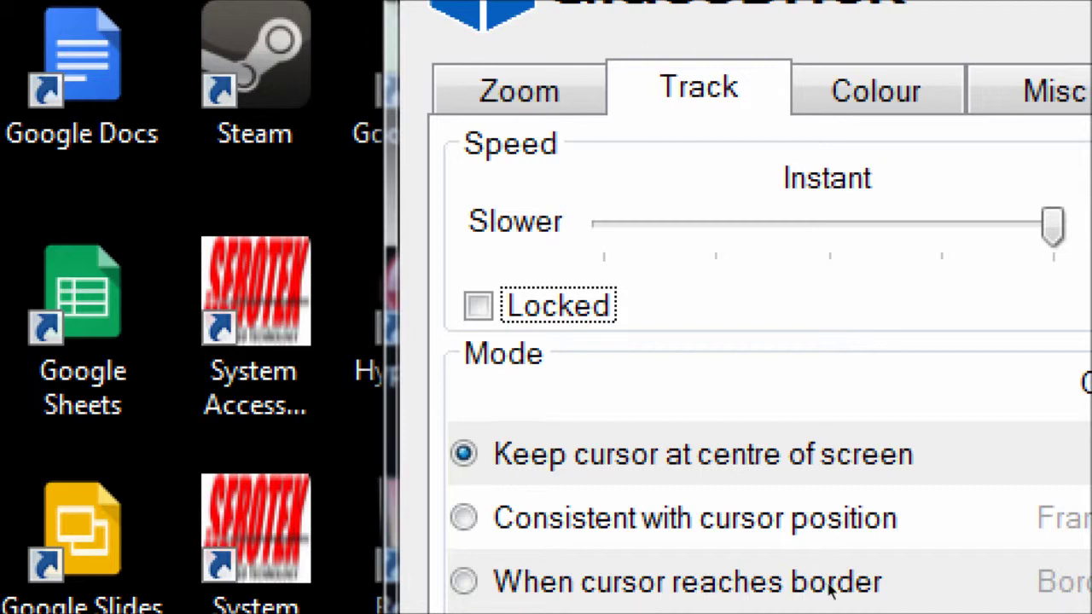
{"action": "key", "text": "Tab"}
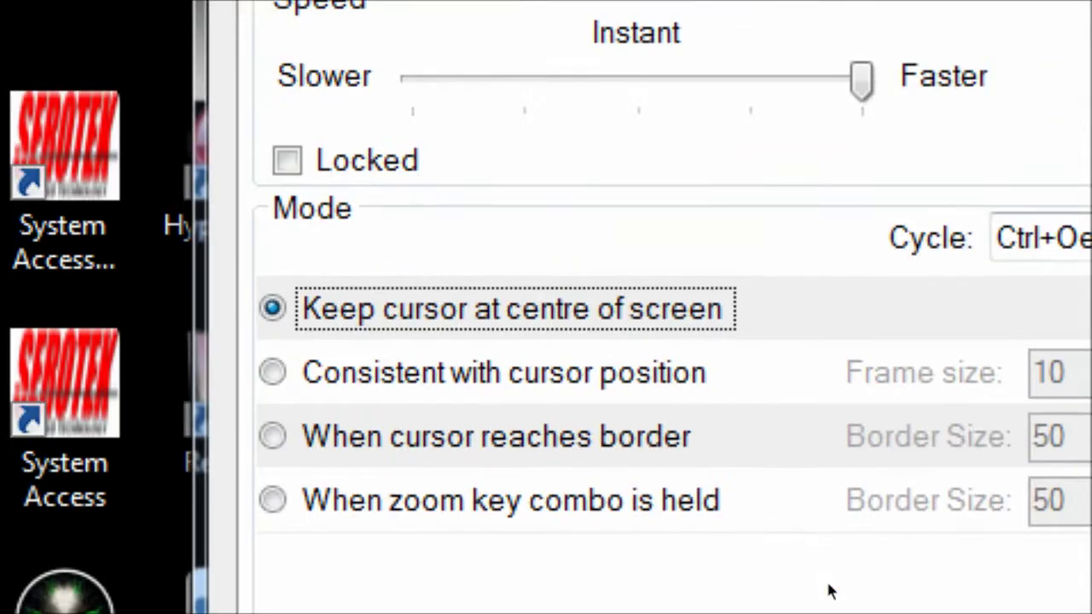